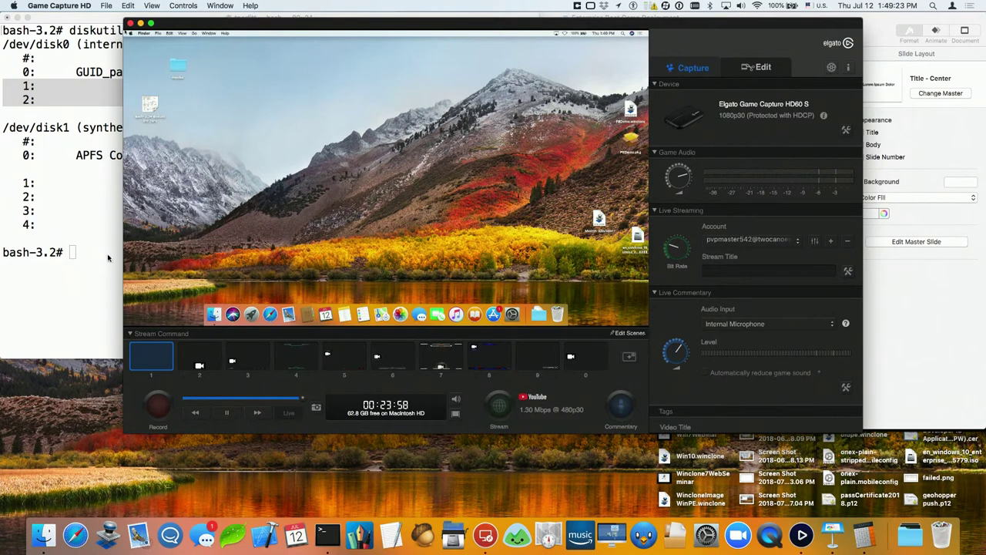
# Try stream scene 7 and the webcam overlay scene 2, ending back on scene 1
pyautogui.click(444, 366)
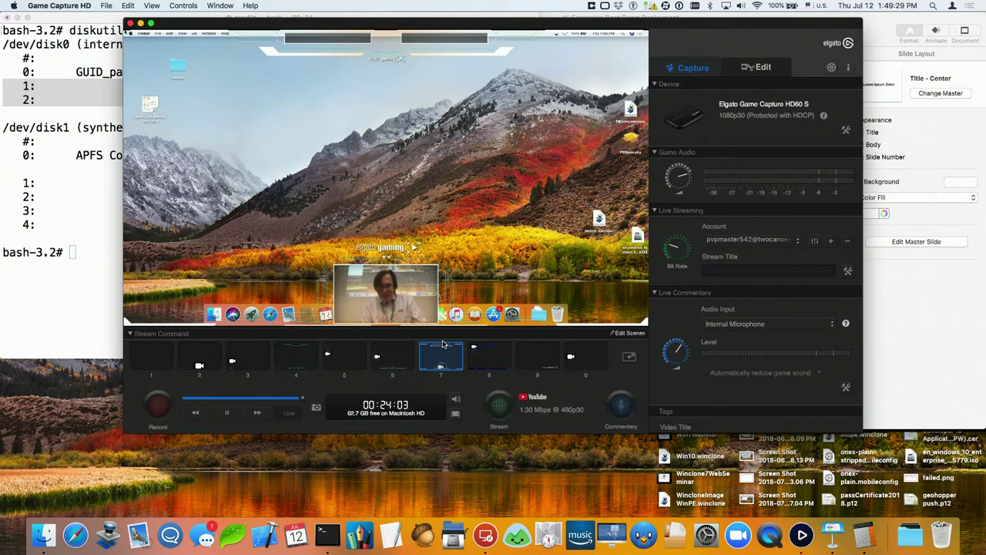
pyautogui.click(191, 366)
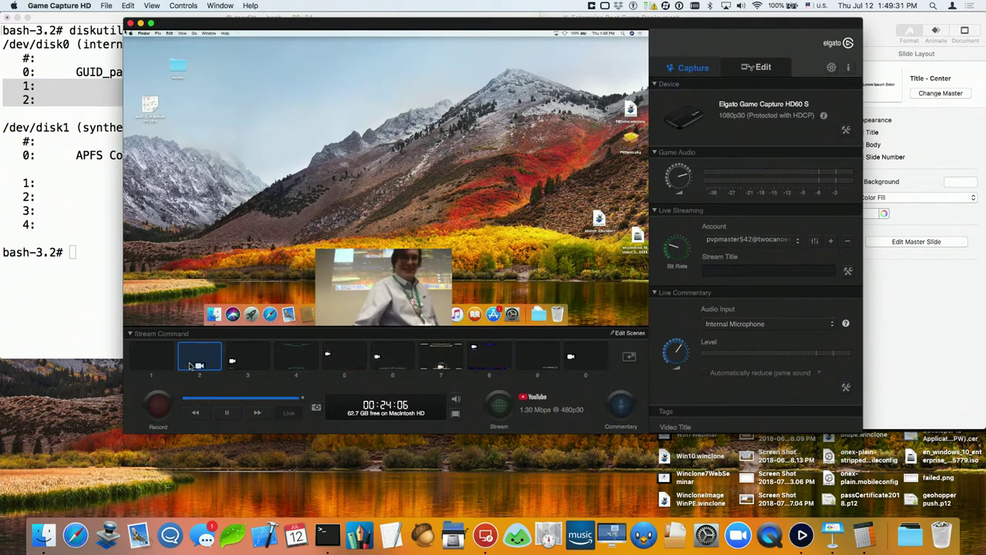
pyautogui.click(162, 360)
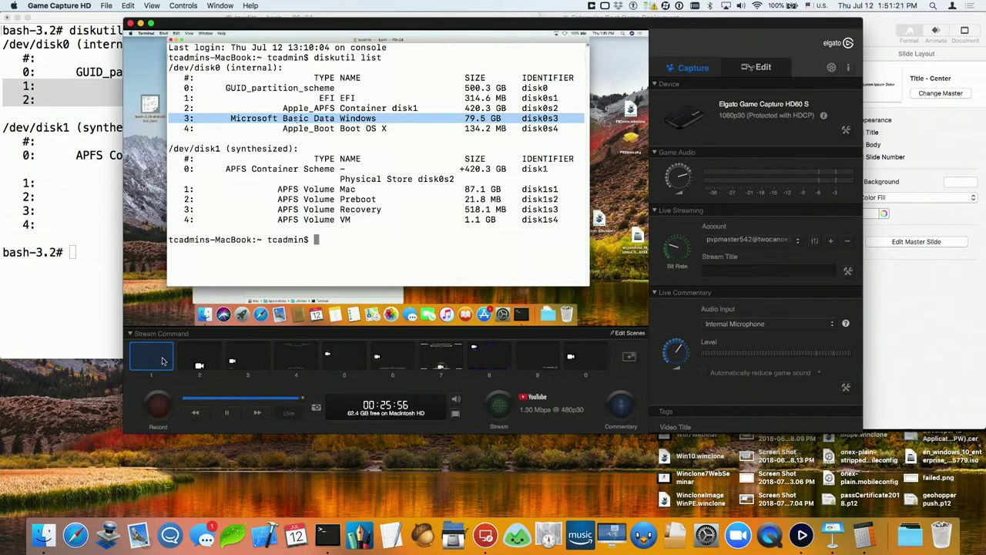
# Mount the EFI partition disk0s1 from the command line with diskutil mount disk0s1
pyautogui.write('diskutil')
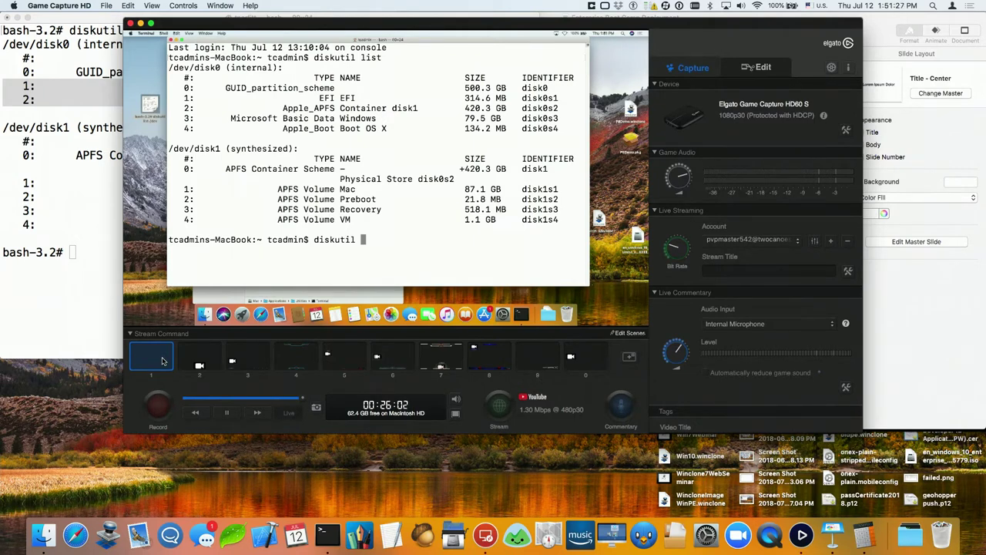
pyautogui.write('mount disk0s1')
pyautogui.press('Return')
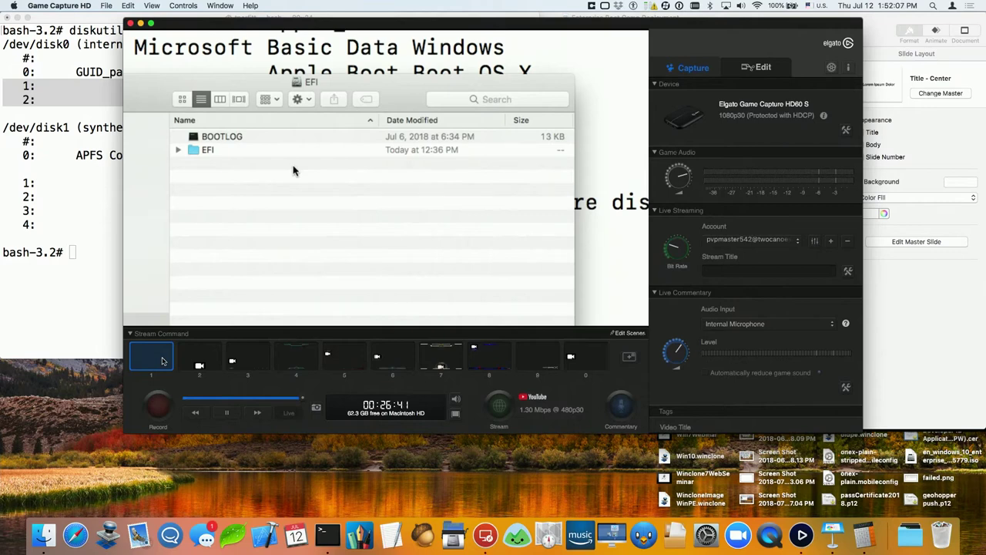
# Examine the APPLE, Boot and Microsoft folders inside the EFI folder of the mounted EFI volume
pyautogui.doubleClick(208, 151)
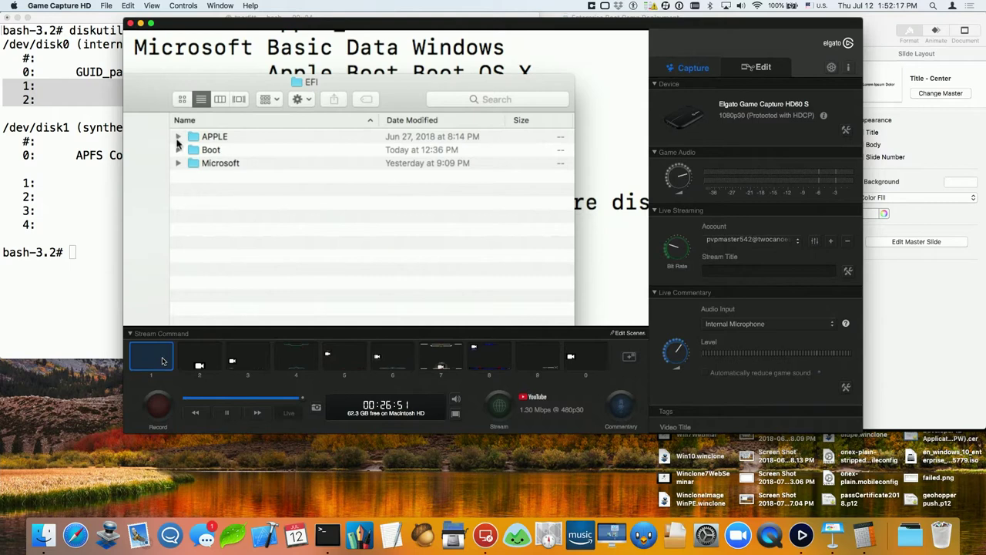
pyautogui.click(180, 137)
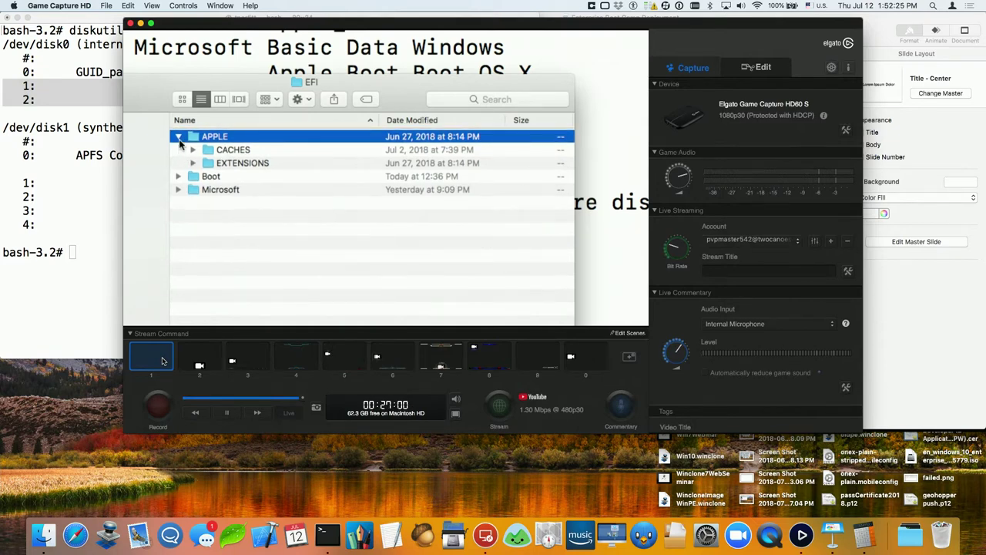
pyautogui.click(178, 137)
pyautogui.moveTo(162, 109); pyautogui.dragTo(194, 77)
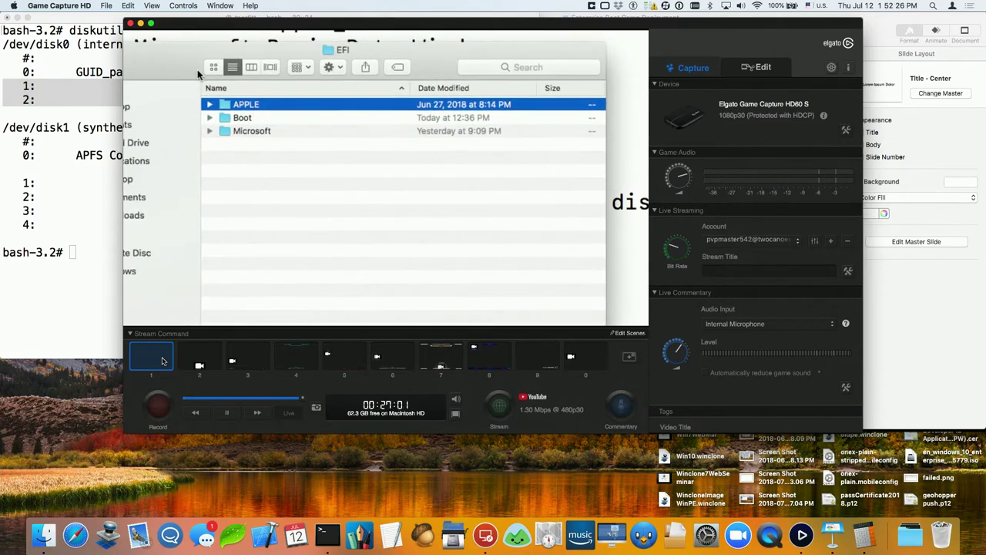
pyautogui.click(210, 120)
pyautogui.click(258, 138)
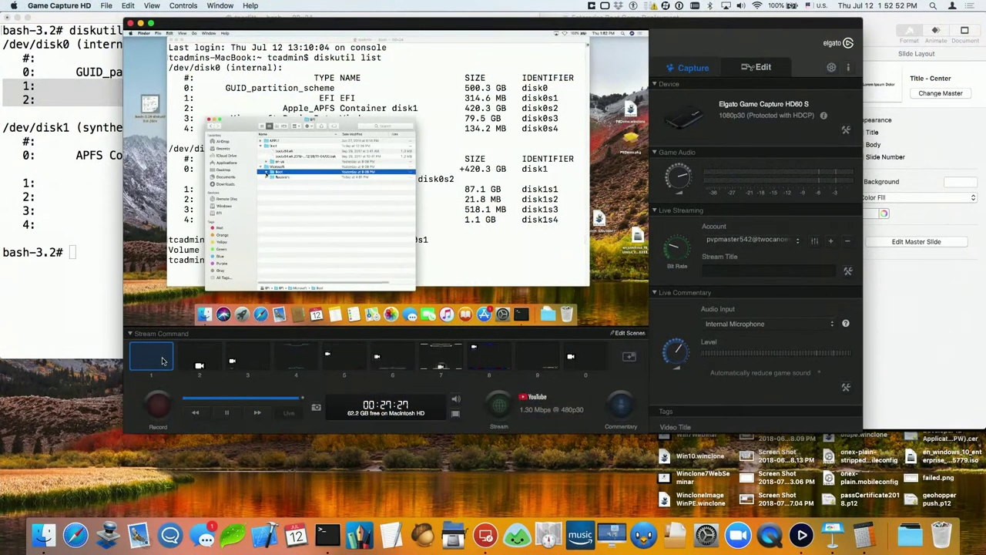
pyautogui.click(280, 176)
pyautogui.scroll(3, 281, 177)
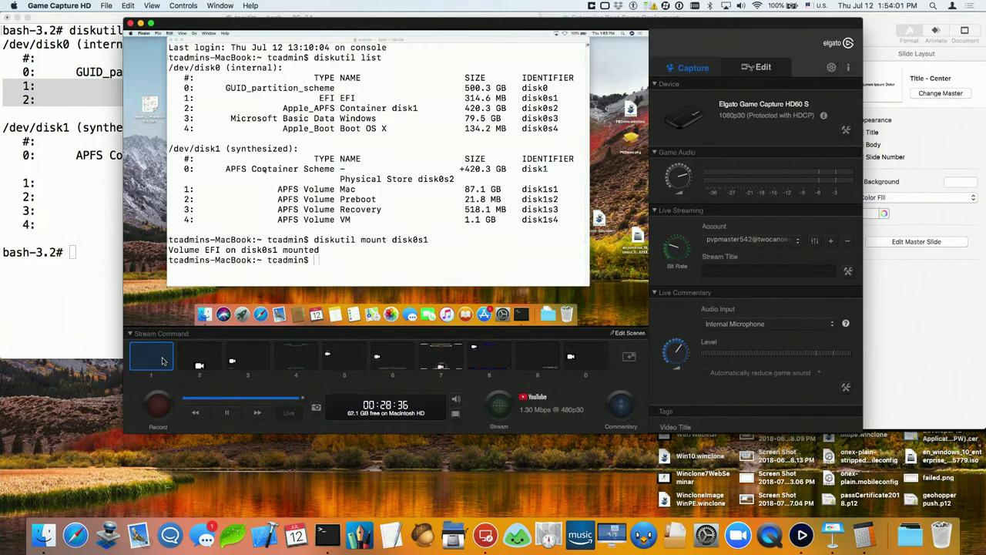
# Switch to Keynote, start the slideshow from "Show me or it didn't happen" and advance to the "Ouch" slide
pyautogui.press('super+Tab')
pyautogui.press('super+Tab')
pyautogui.press('super+Tab')
pyautogui.press('super+Tab')
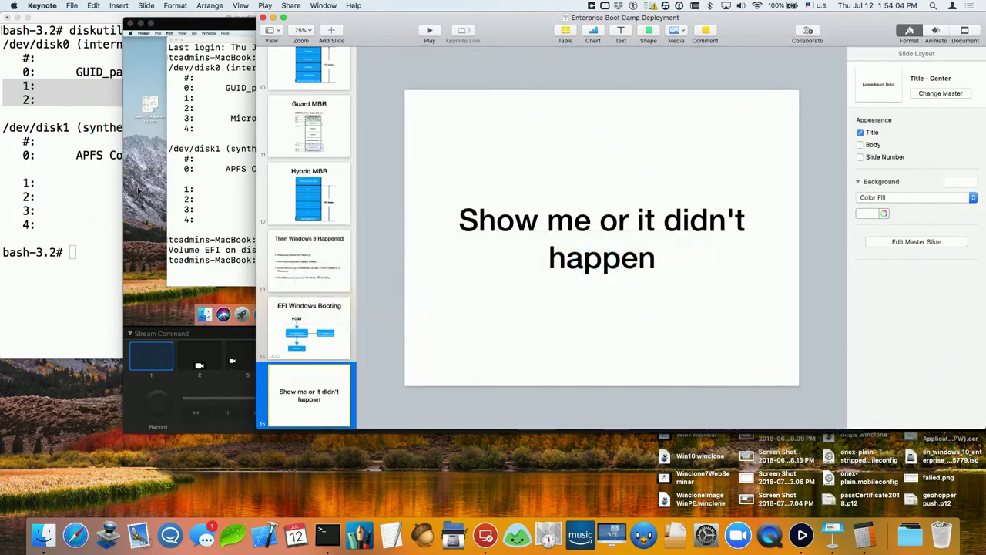
pyautogui.click(429, 31)
pyautogui.press('Right')
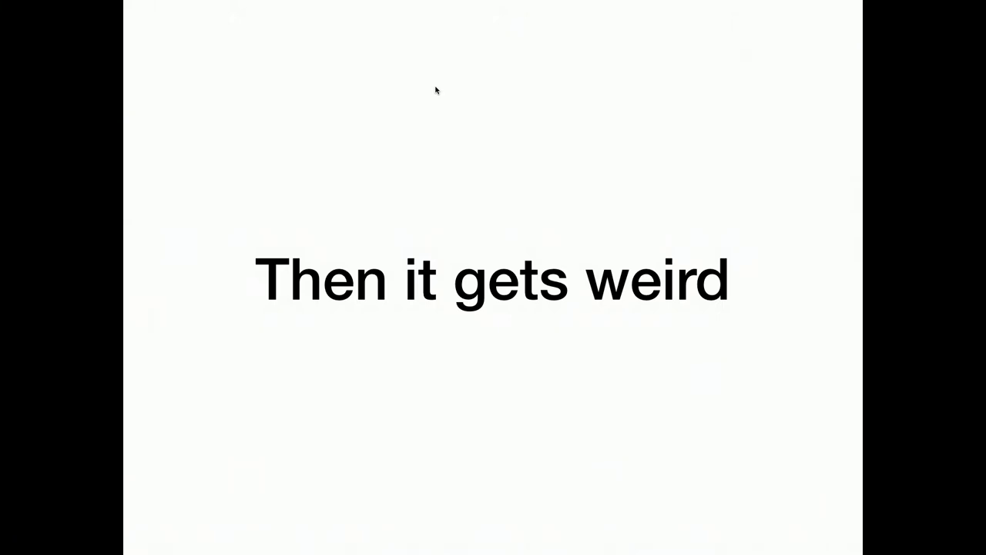
pyautogui.press('Right')
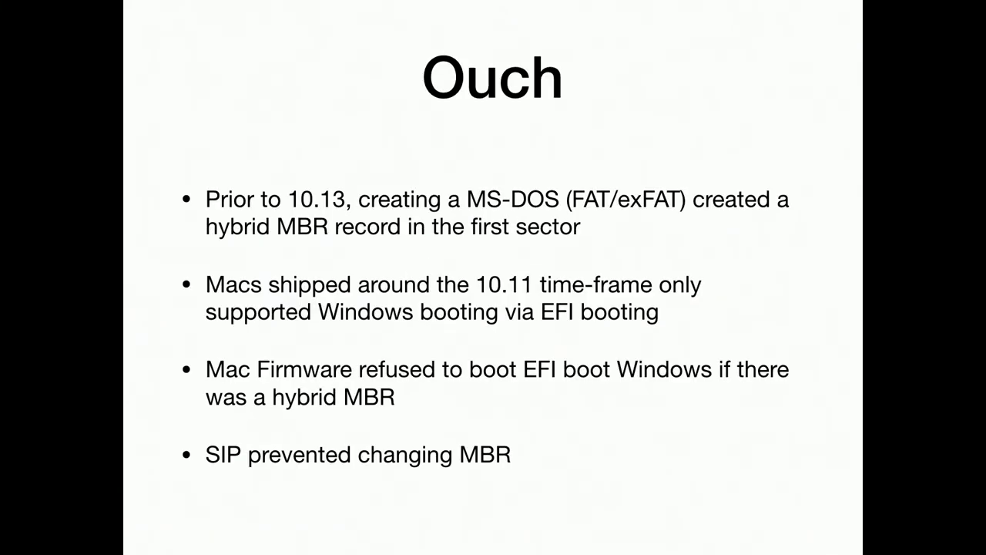
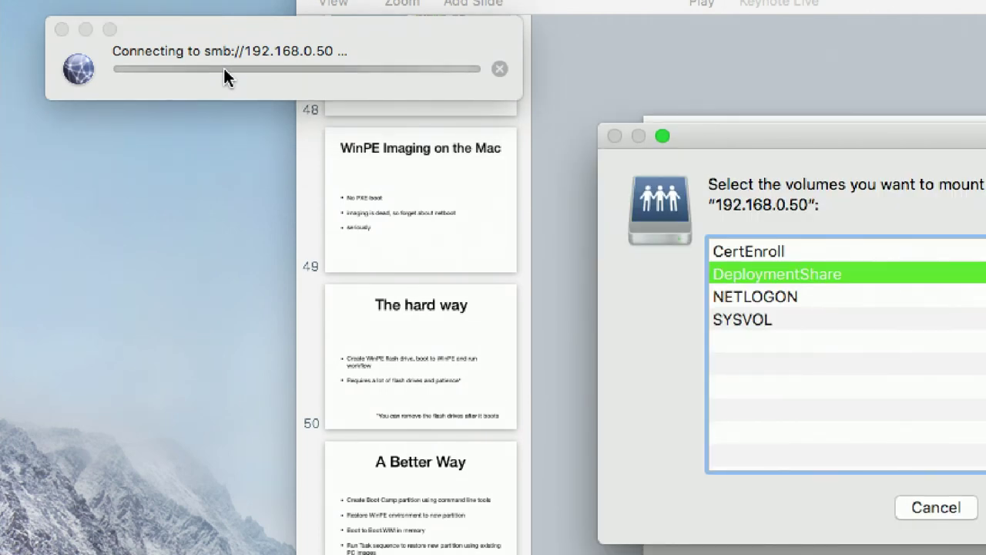
# Mount the DeploymentShare volume from the server 192.168.0.50
pyautogui.moveTo(713, 126); pyautogui.dragTo(474, 65)
pyautogui.click(510, 236)
pyautogui.click(502, 260)
pyautogui.click(518, 239)
pyautogui.click(513, 258)
pyautogui.click(521, 242)
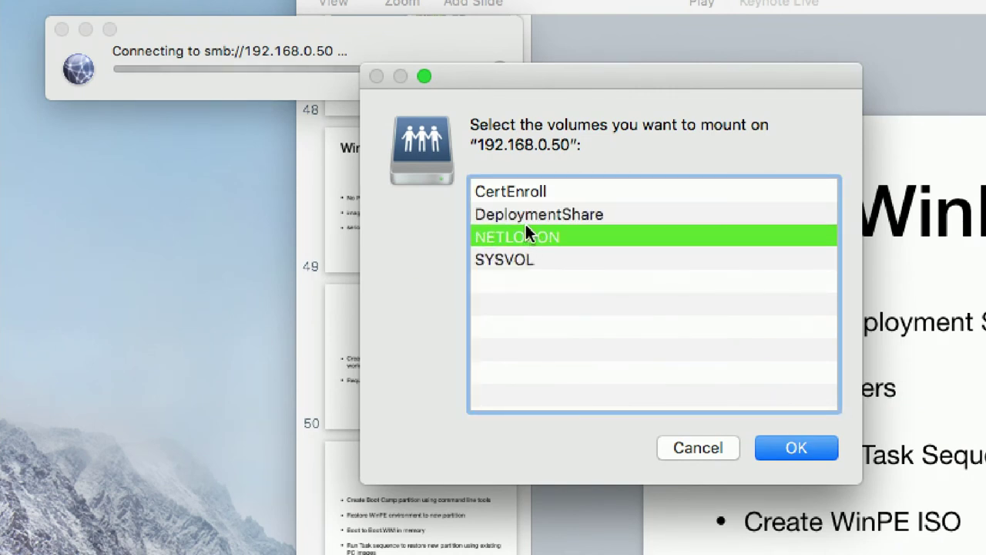
pyautogui.doubleClick(527, 218)
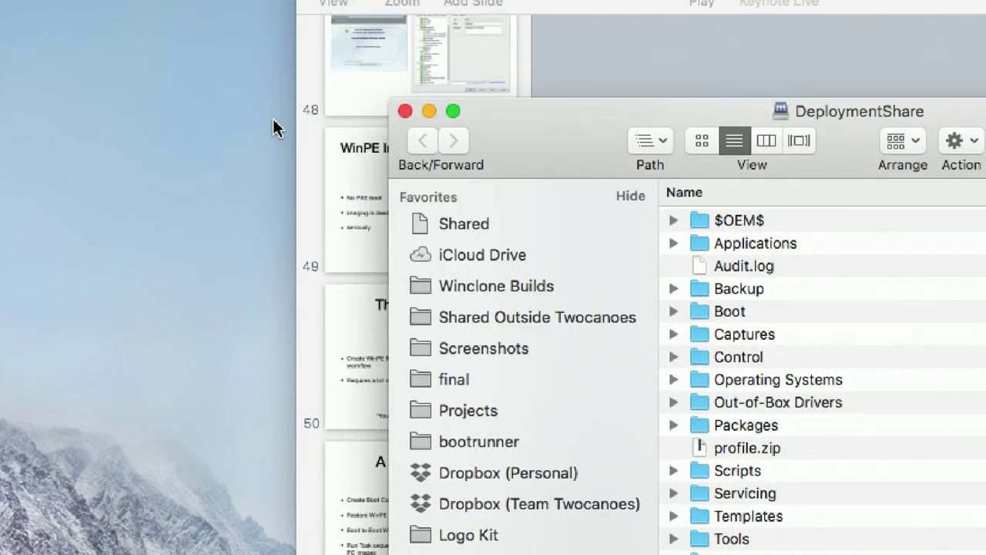
# Expand the Boot folder of DeploymentShare and select LiteTouchPE_x64.iso
pyautogui.moveTo(501, 147); pyautogui.dragTo(333, 132)
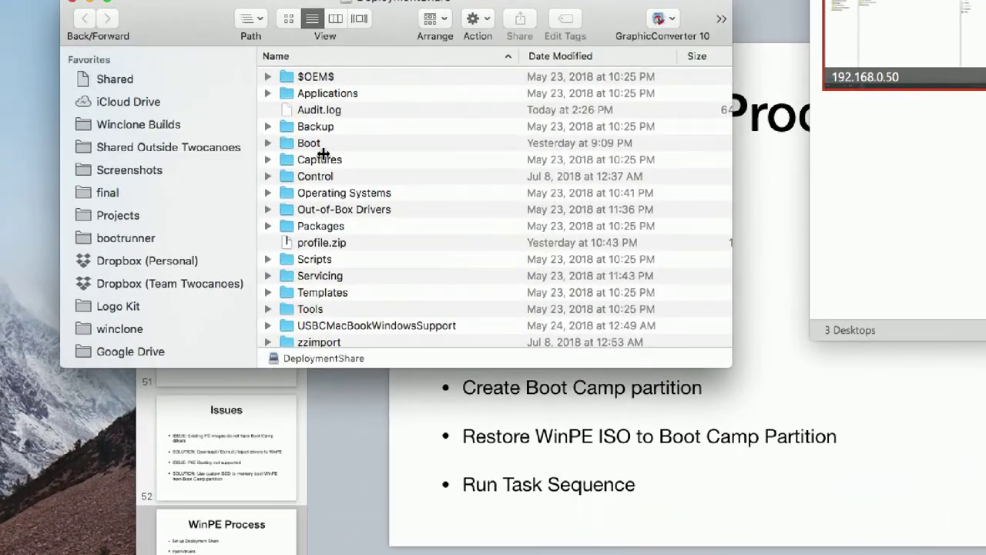
pyautogui.click(324, 158)
pyautogui.click(338, 207)
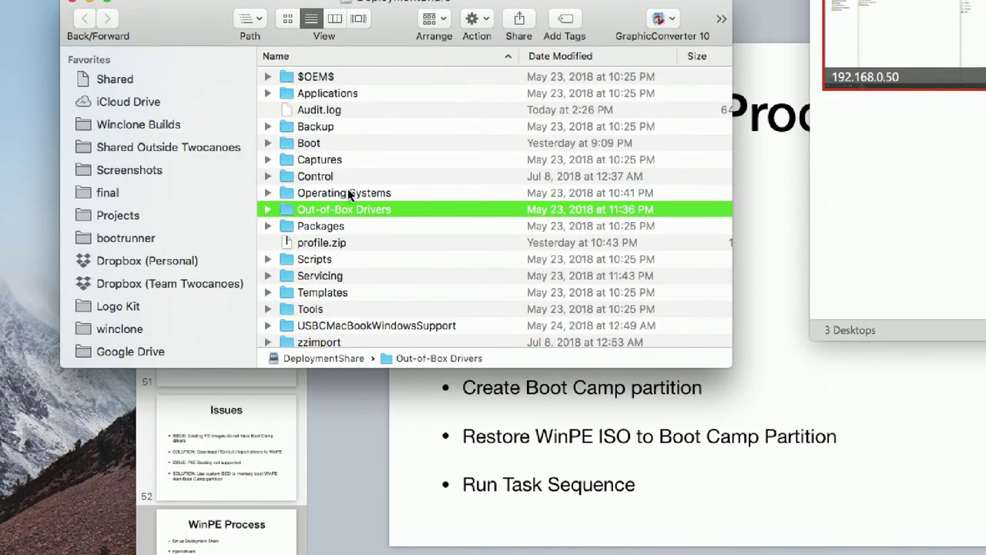
pyautogui.click(348, 192)
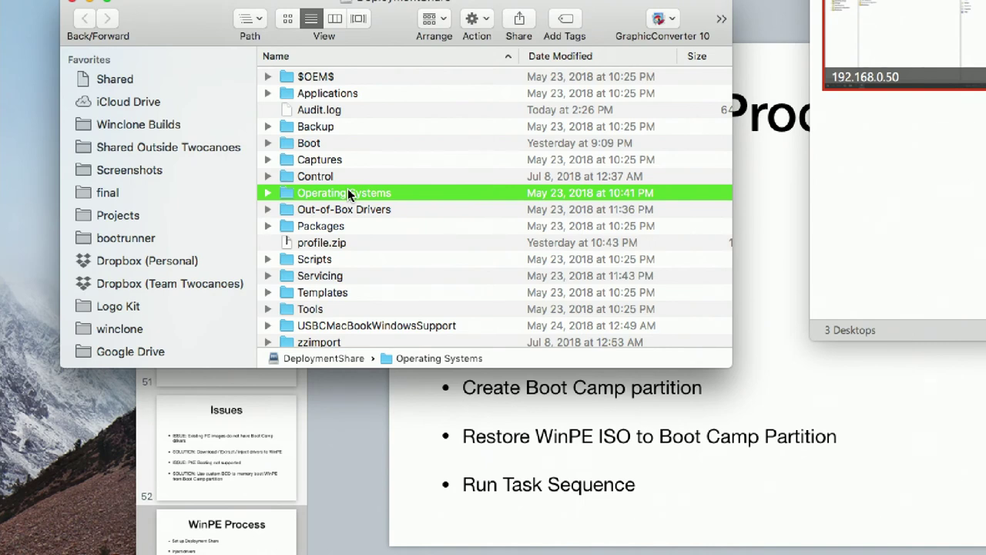
pyautogui.click(267, 142)
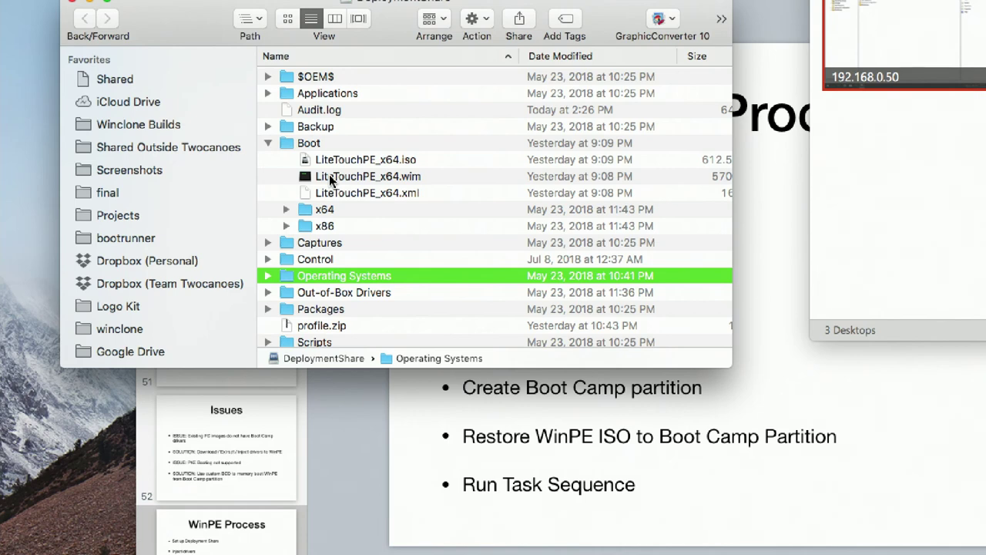
pyautogui.click(344, 161)
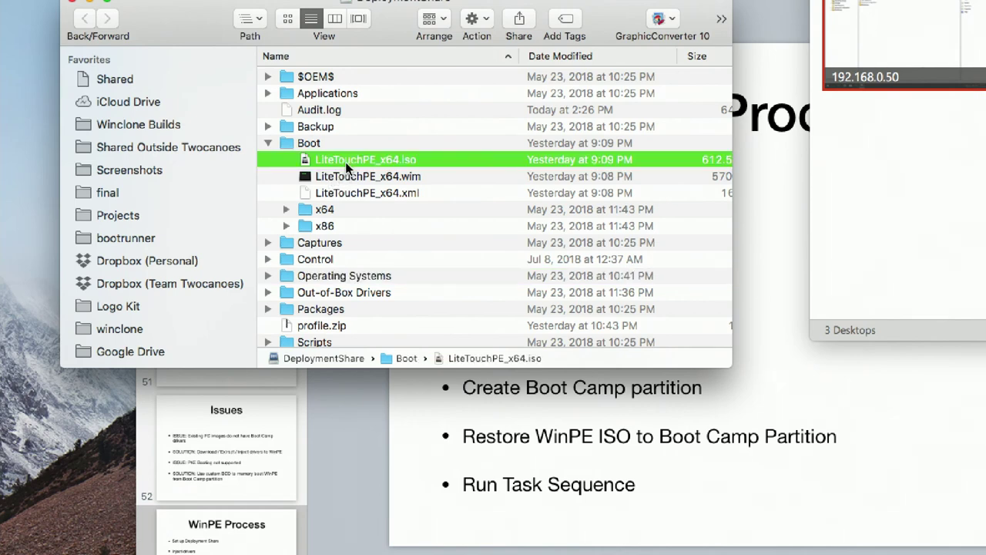
# Hide Finder, switch to Game Capture HD and enlarge its window to give the captured Mac's screen more room
pyautogui.press('super+h')
pyautogui.press('super+Tab')
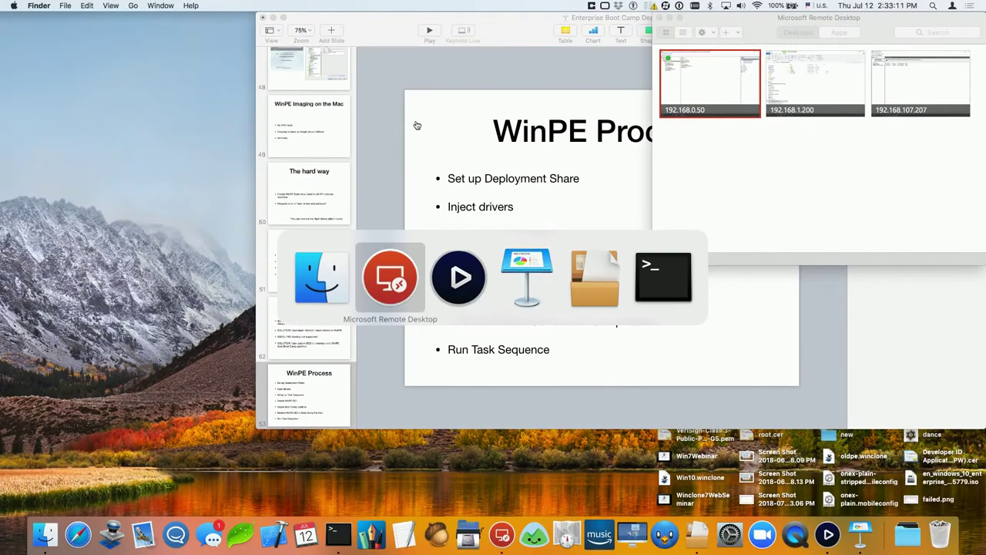
pyautogui.press('super+Tab')
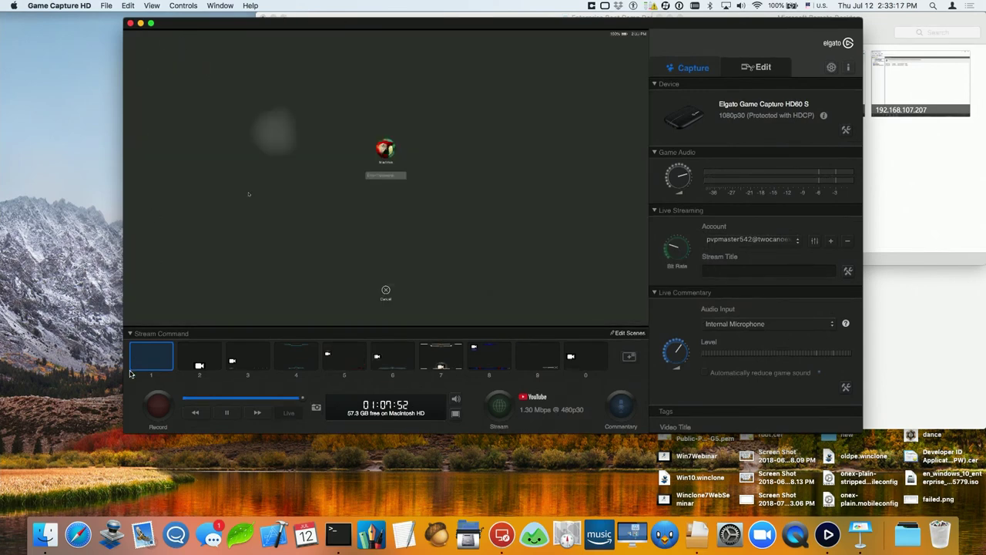
pyautogui.moveTo(124, 434); pyautogui.dragTo(2, 544)
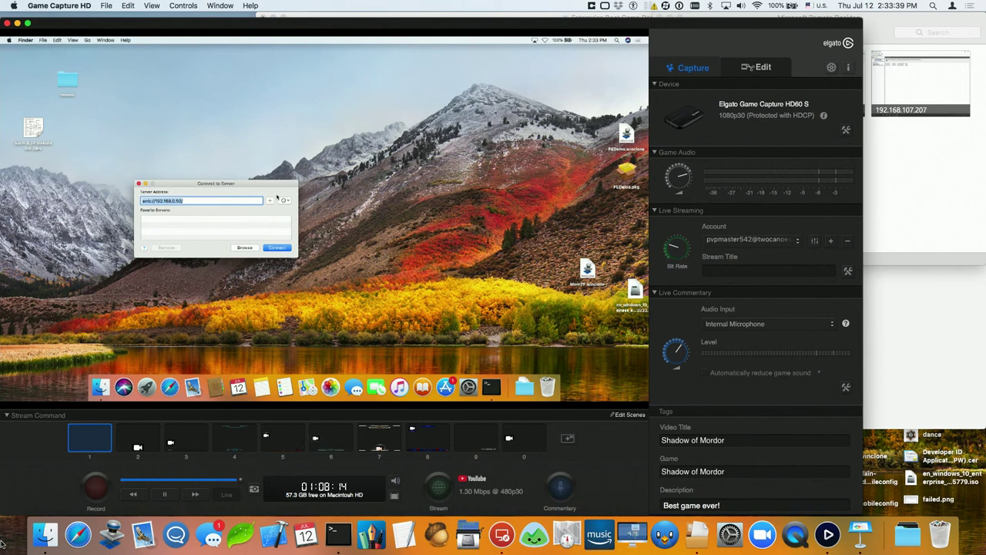
# Try to connect the captured Mac to the server smb://192.168.0.50/
pyautogui.press('BackSpace')
pyautogui.write('smb://192.168.0.50/')
pyautogui.press('Return')
pyautogui.press('Return')
# Open Terminal on the captured Mac, ping 192.168.0.50 to check the network connection, and stop the ping once replies arrive
pyautogui.press('super+space')
pyautogui.write('terminal')
pyautogui.press('Return')
pyautogui.write('ping 192.168.1')
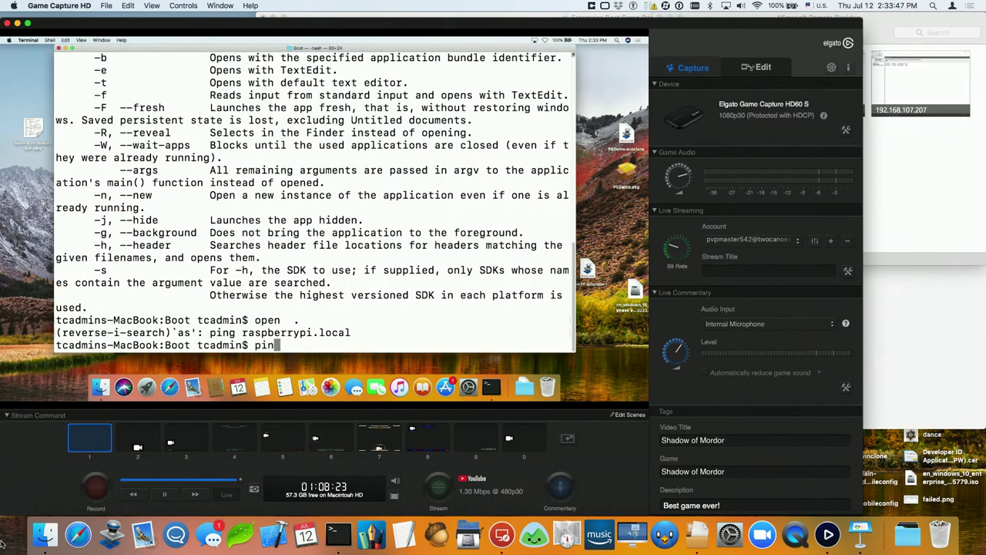
pyautogui.press('BackSpace')
pyautogui.write('0.50')
pyautogui.press('Return')
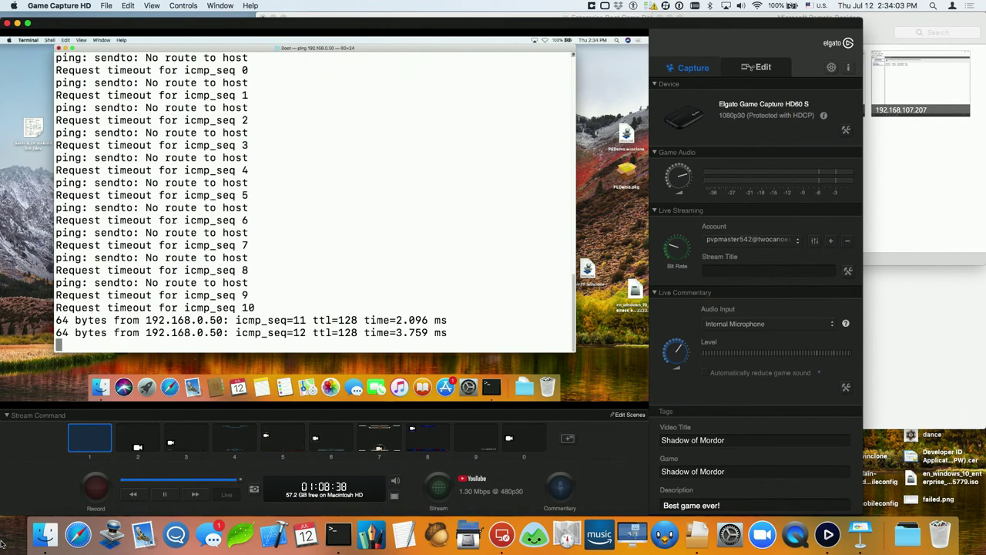
pyautogui.hotkey('ctrl', 'c')
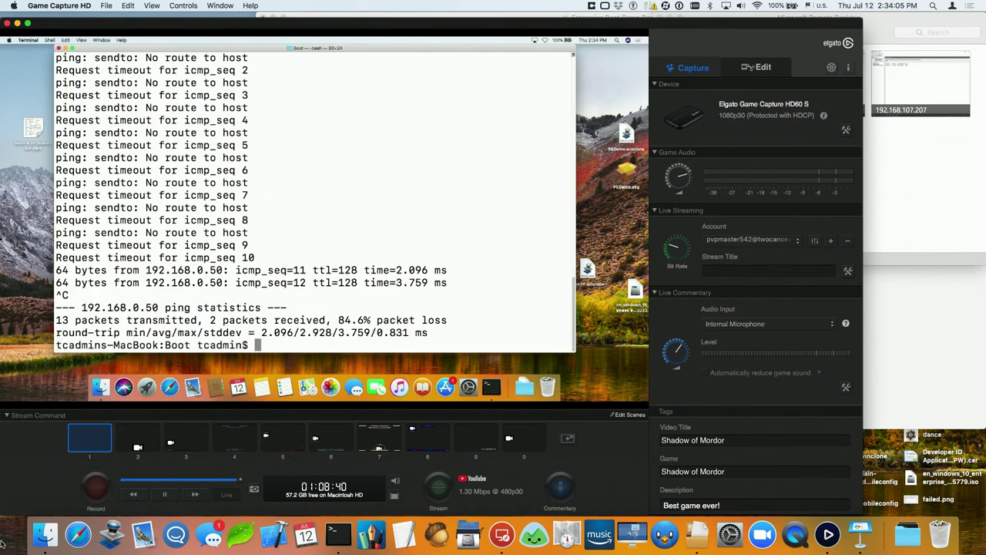
# Connect the captured Mac to smb://192.168.0.50/, hide Terminal and mount the DeploymentShare volume
pyautogui.press('super+k')
pyautogui.press('Return')
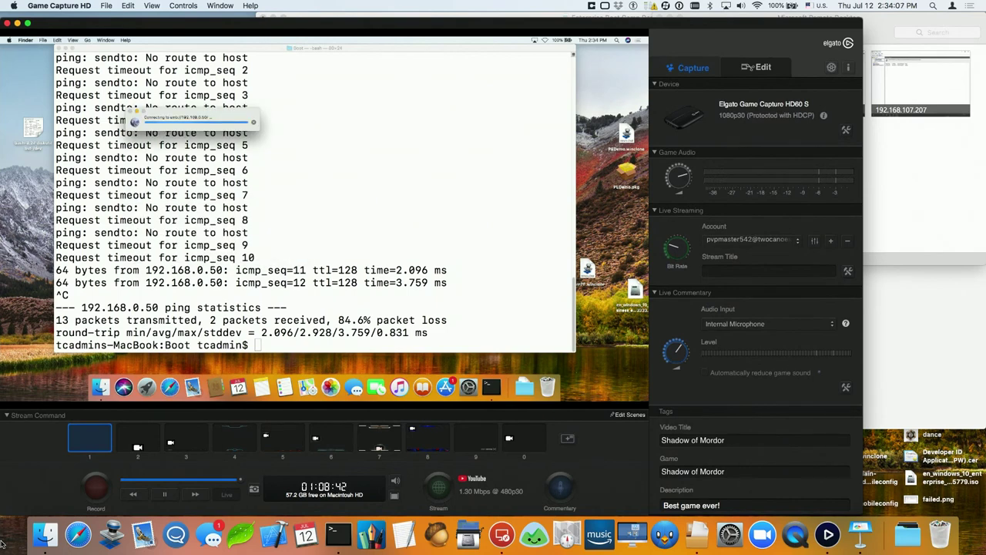
pyautogui.click(102, 145)
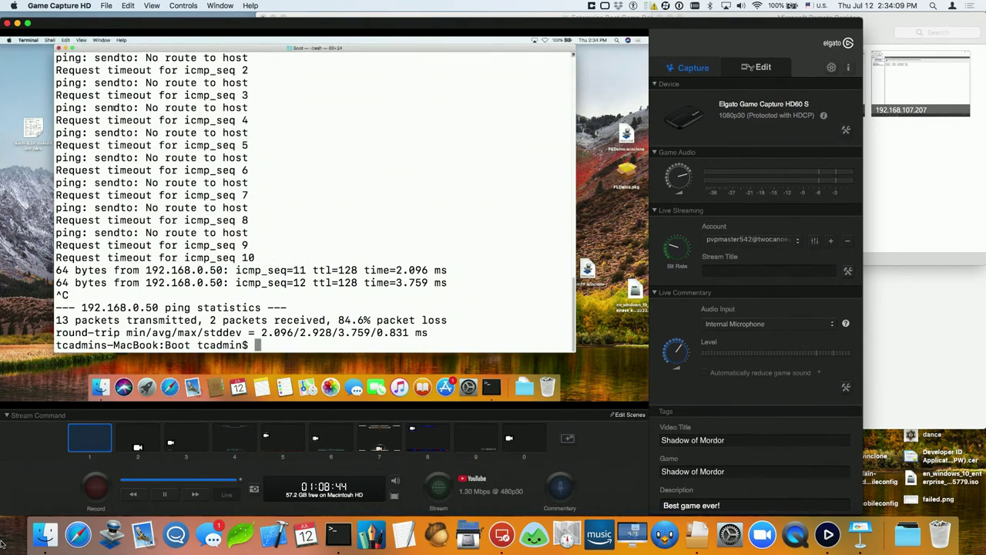
pyautogui.press('super+h')
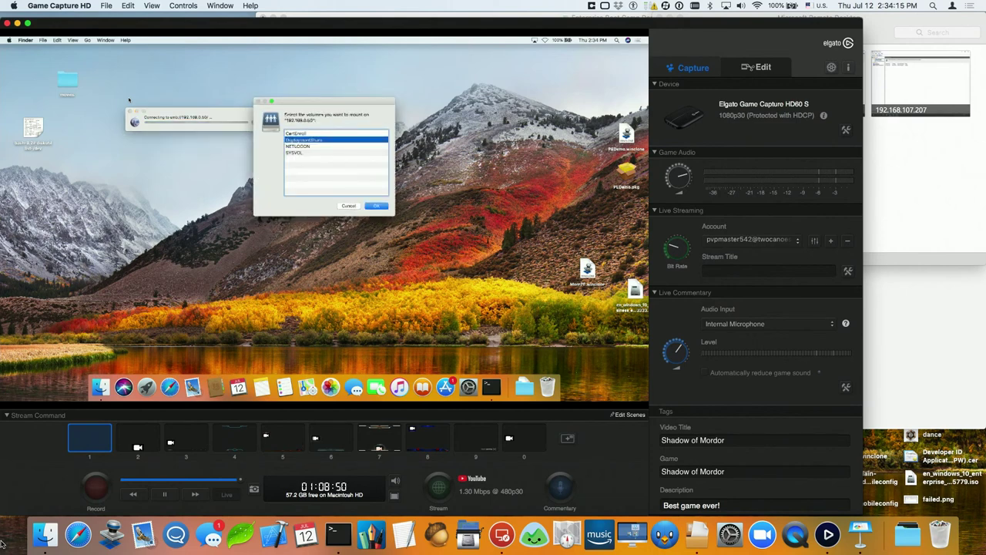
pyautogui.press('Return')
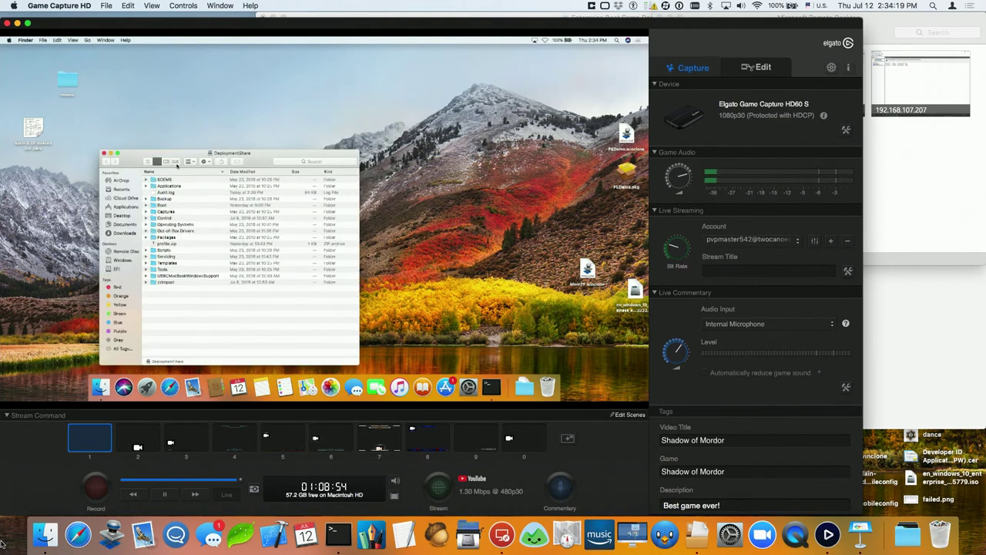
# Open the Boot folder in DeploymentShare and mount the LiteTouchPE_x64.iso image to show its contents
pyautogui.doubleClick(166, 205)
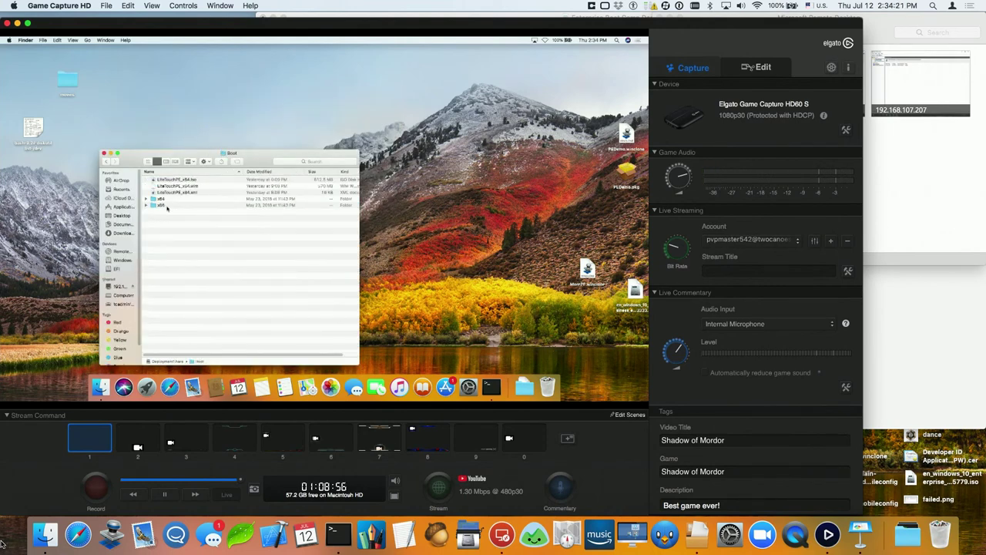
pyautogui.moveTo(139, 162); pyautogui.dragTo(136, 136)
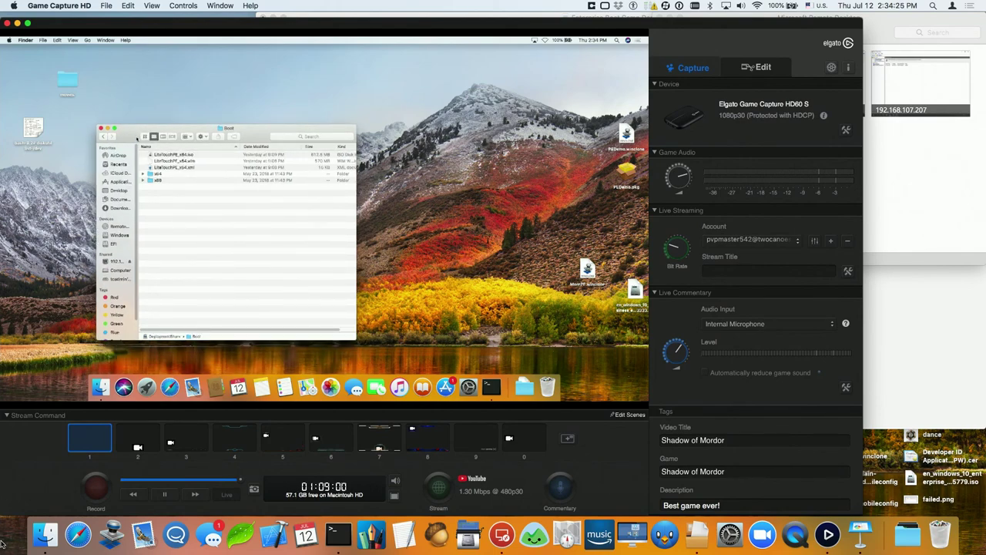
pyautogui.scroll(5, 176, 208)
pyautogui.scroll(2, 174, 207)
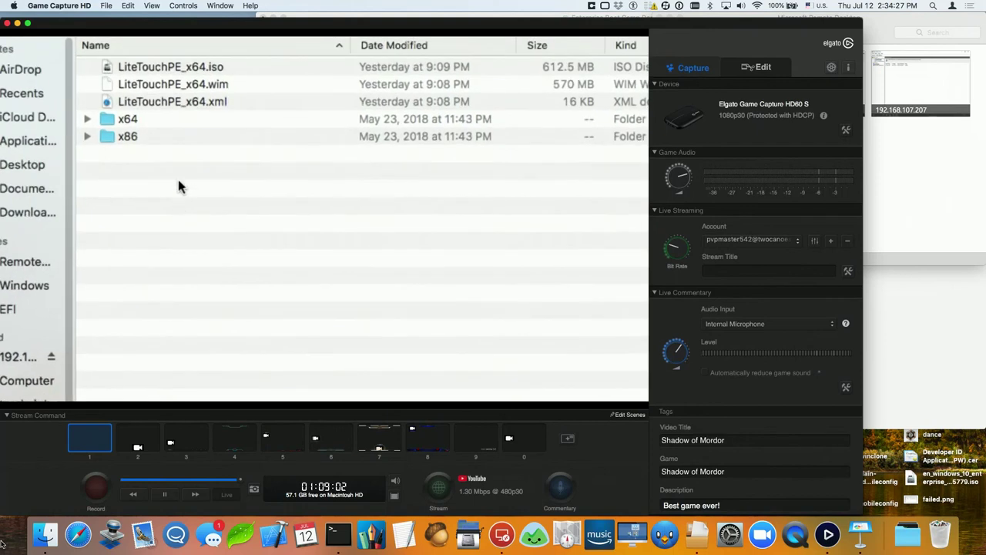
pyautogui.click(188, 110)
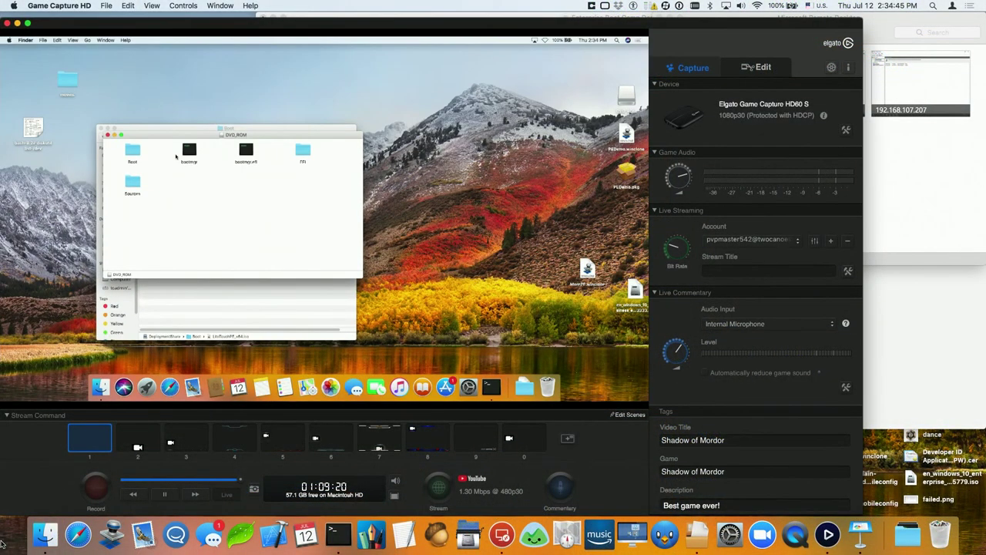
# Examine the Boot.wim file in the Sources folder and the contents of the Boot folder on the DVD_ROM volume
pyautogui.doubleClick(130, 188)
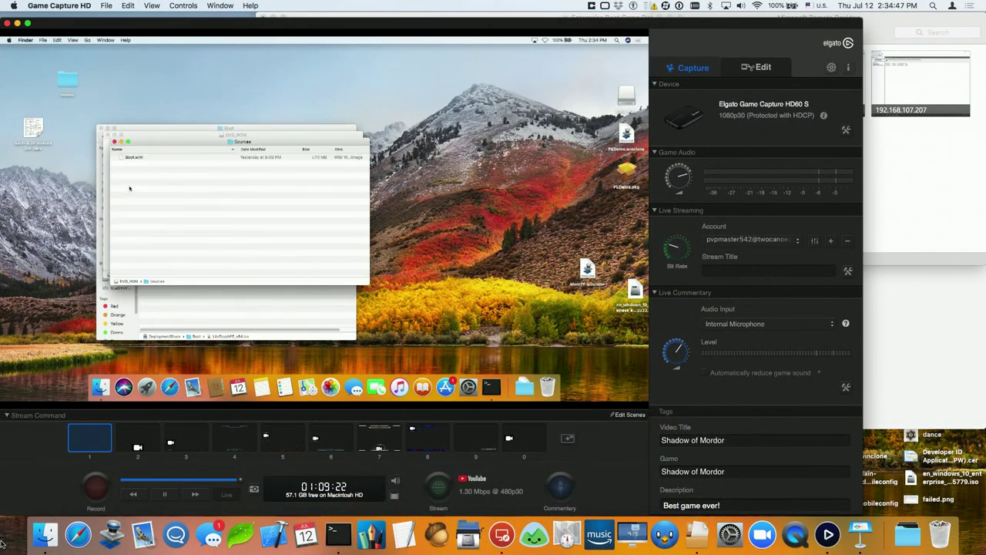
pyautogui.press('Down')
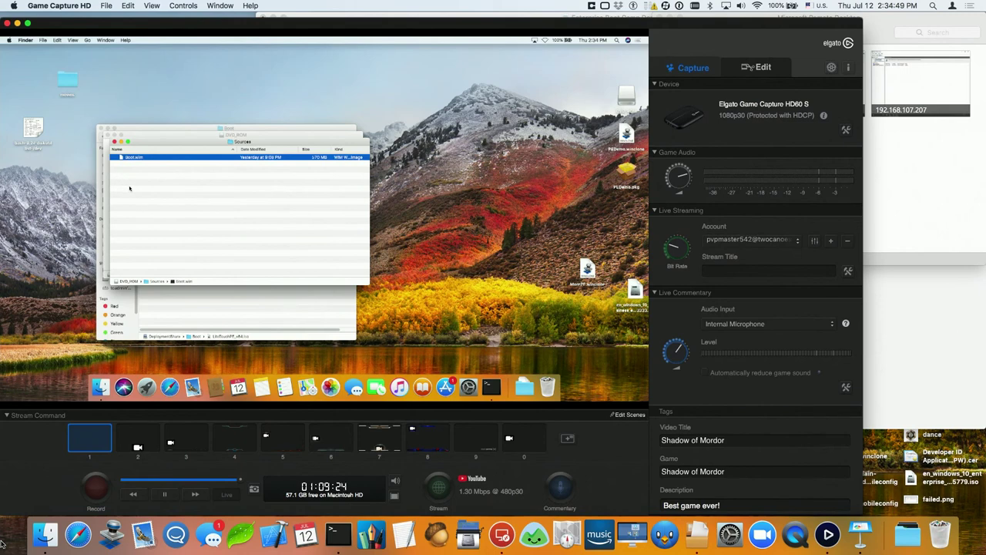
pyautogui.press('super+w')
pyautogui.press('Up')
pyautogui.press('super+o')
pyautogui.press('Up')
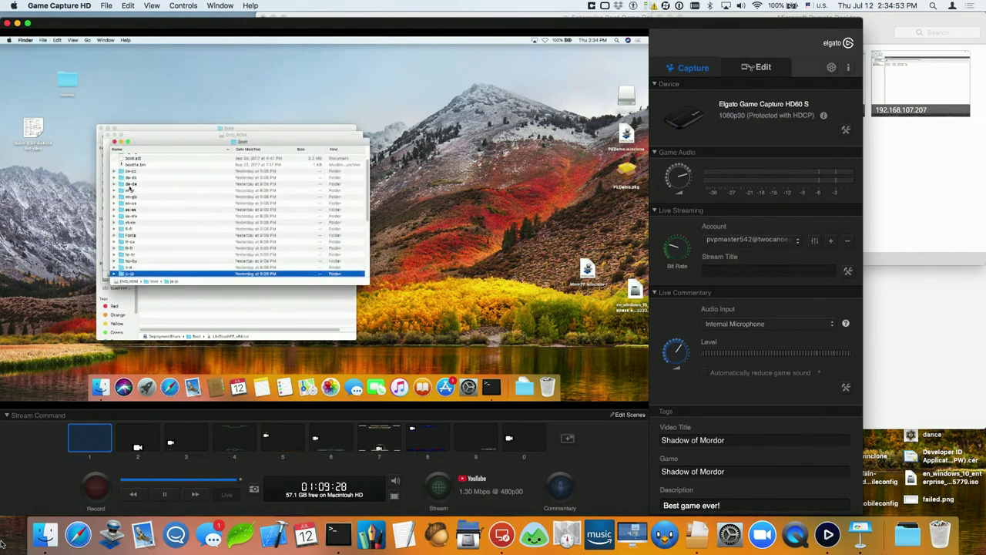
pyautogui.press('super+w')
# Browse the top level of the DVD_ROM volume and its Sources folder in list view, and go to the computer's overview
pyautogui.press('Right')
pyautogui.press('Right')
pyautogui.press('Down')
pyautogui.press('super+o')
pyautogui.press('super+Up')
pyautogui.press('Down')
pyautogui.press('super+Down')
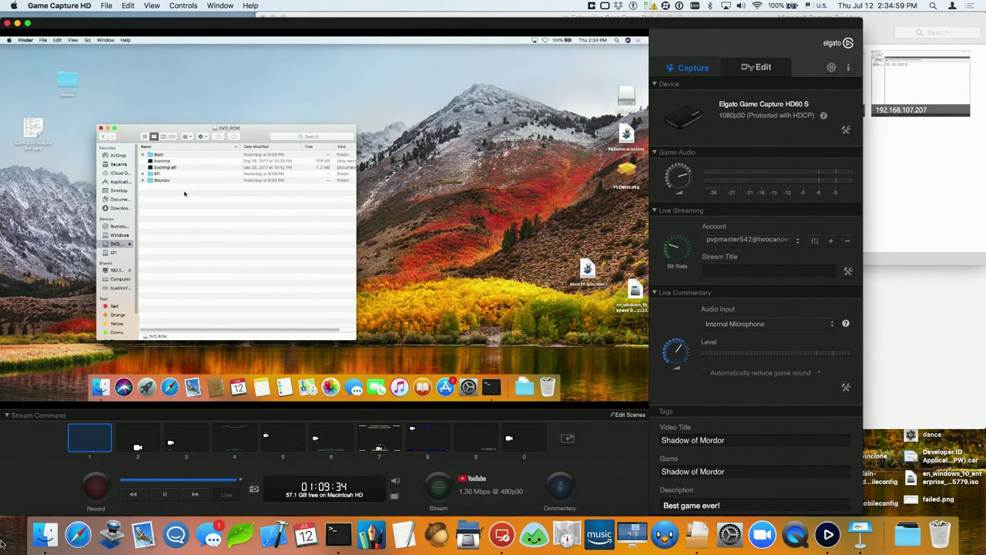
pyautogui.press('s')
pyautogui.press('super+Down')
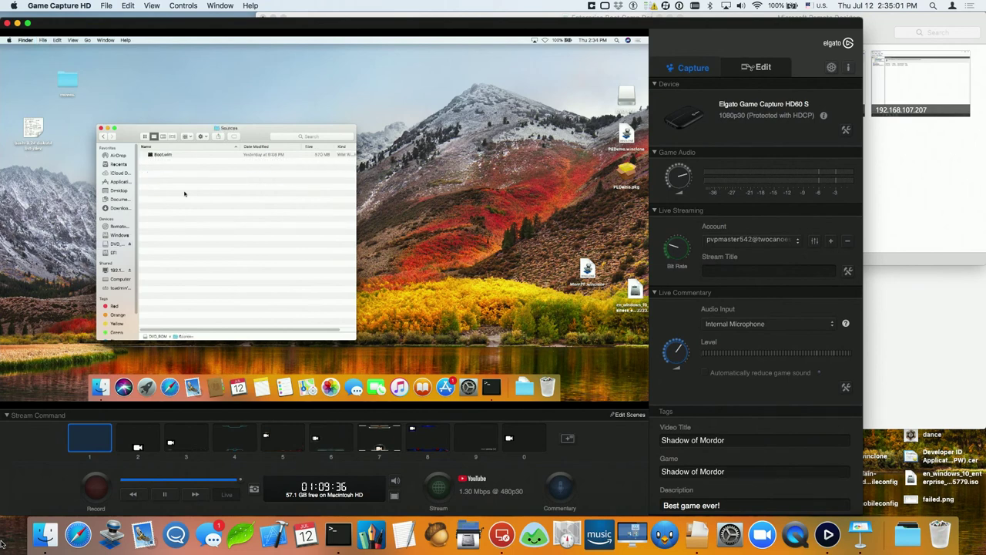
pyautogui.press('shift+super+c')
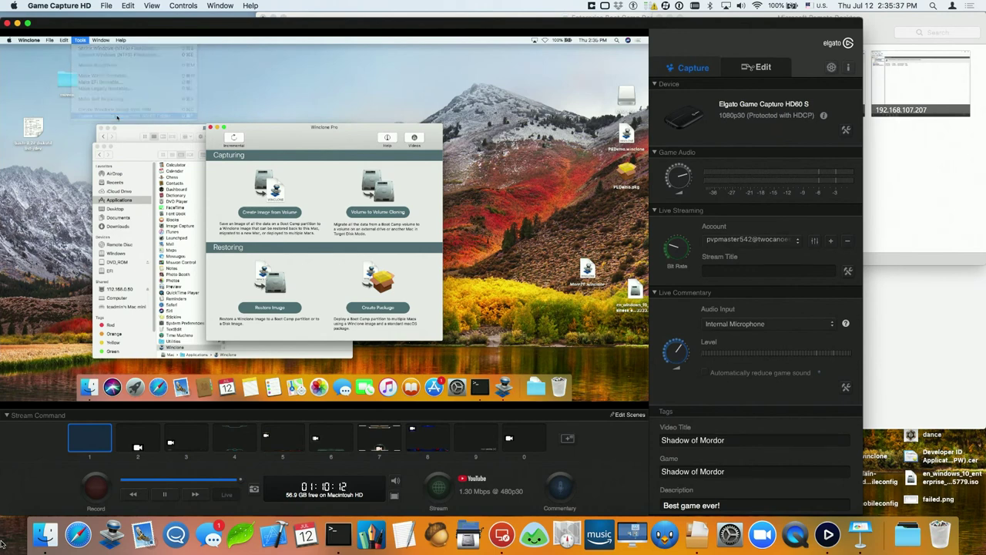
# Choose DVD_ROM as the WinPE folder for a new Winclone image, and close the dialog without saving the image
pyautogui.click(327, 257)
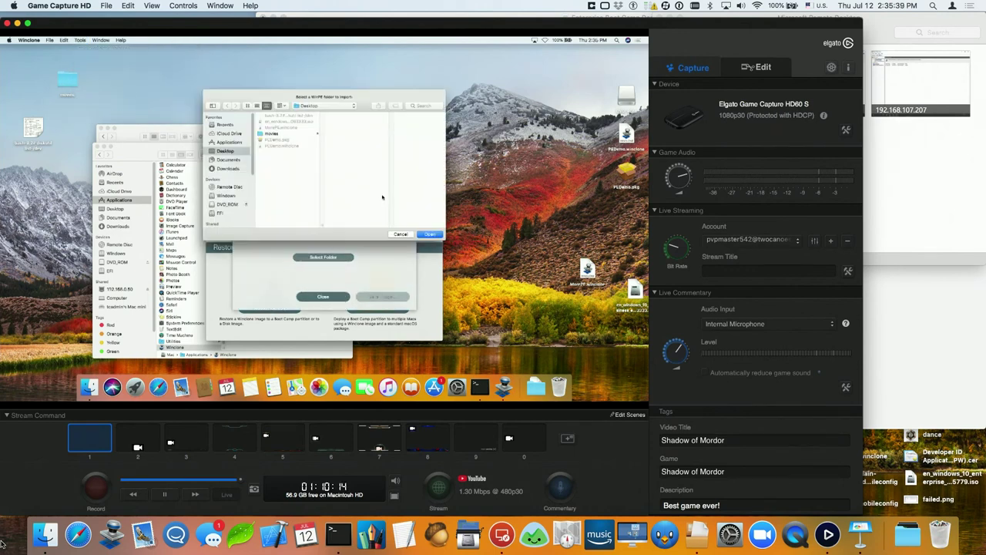
pyautogui.click(289, 122)
pyautogui.press('Return')
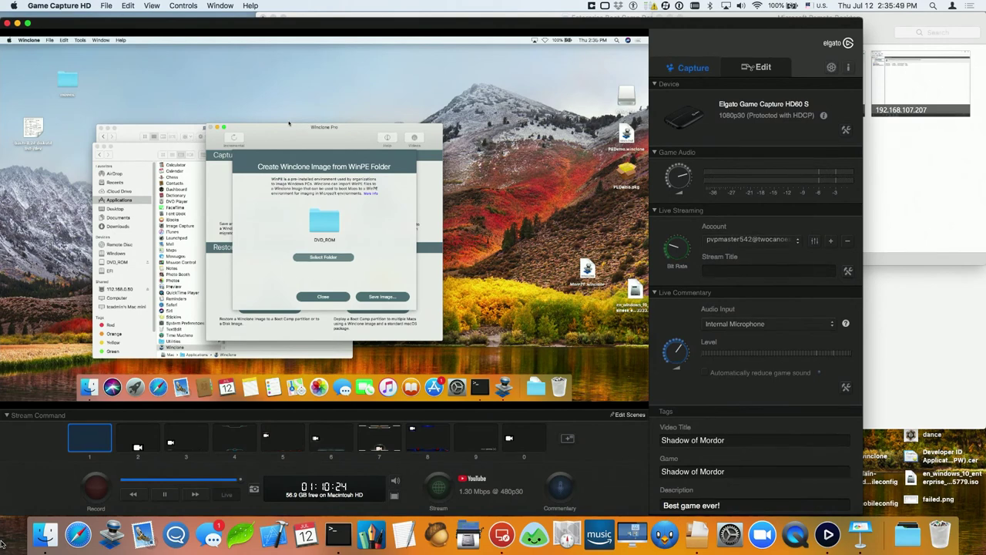
pyautogui.click(323, 296)
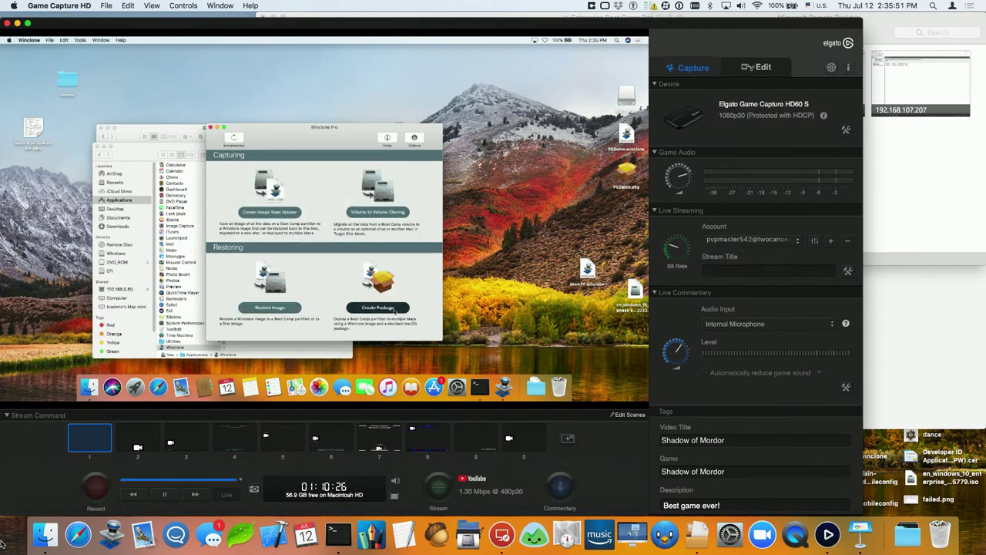
# Start a new Winclone package and choose PEDemo.winclone from the Desktop as its source image
pyautogui.click(394, 308)
pyautogui.click(326, 236)
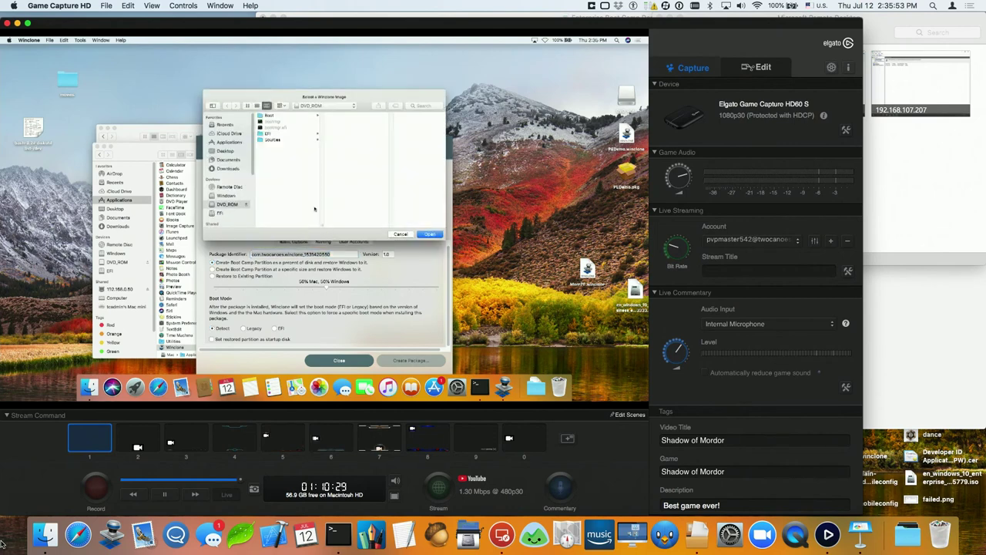
pyautogui.press('super+shift+d')
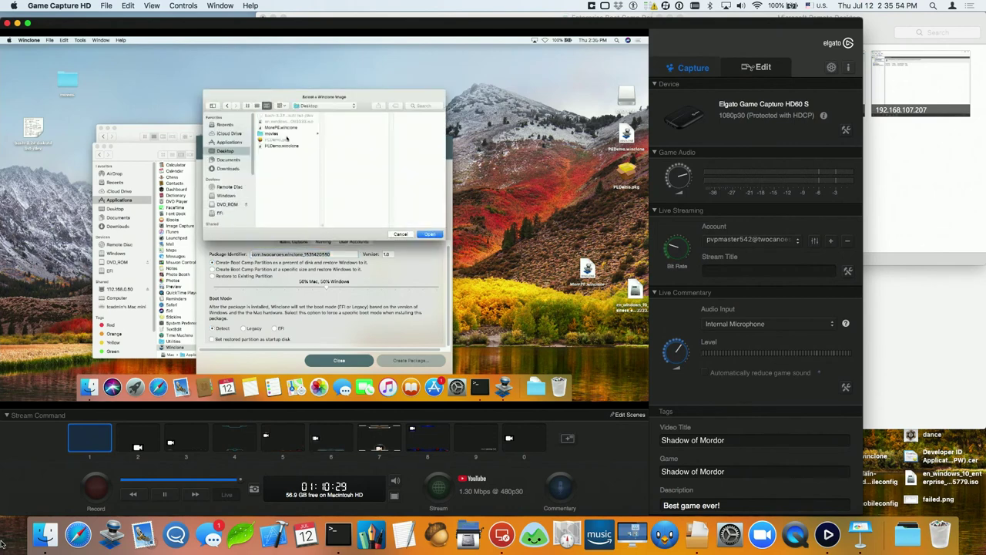
pyautogui.doubleClick(282, 145)
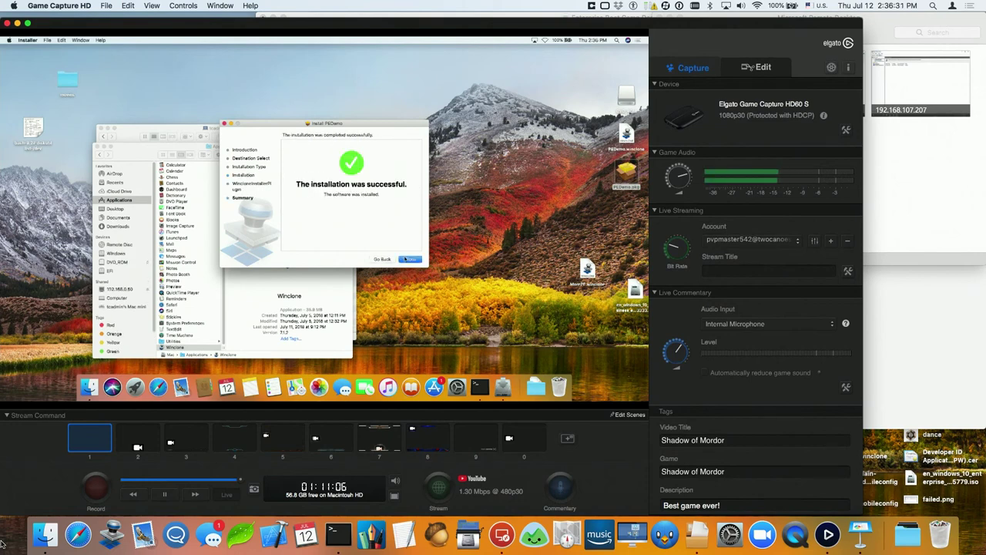
# Close the finished PEDemo installer and all Finder windows, and restart the captured Mac
pyautogui.click(410, 259)
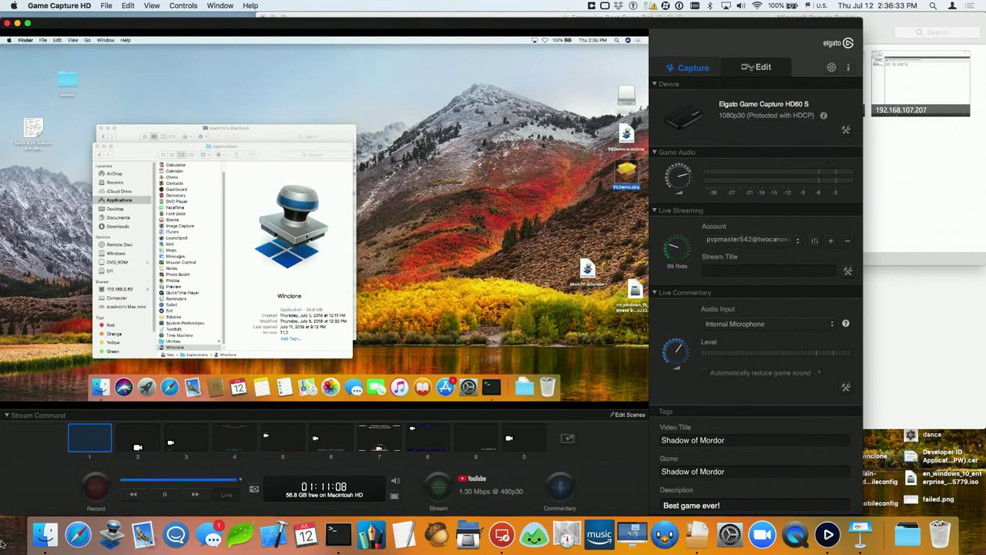
pyautogui.press('super+alt+w')
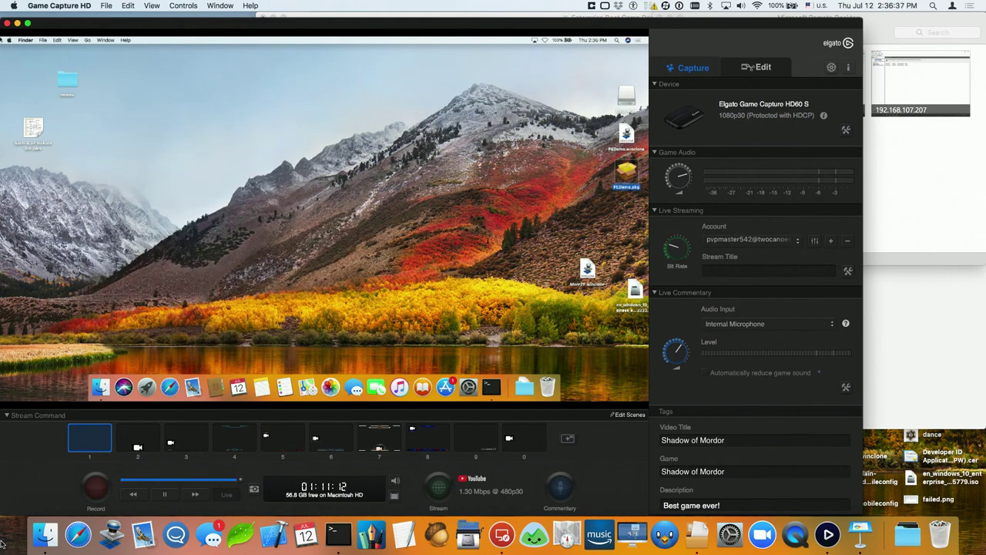
pyautogui.click(9, 40)
pyautogui.click(38, 103)
pyautogui.click(371, 168)
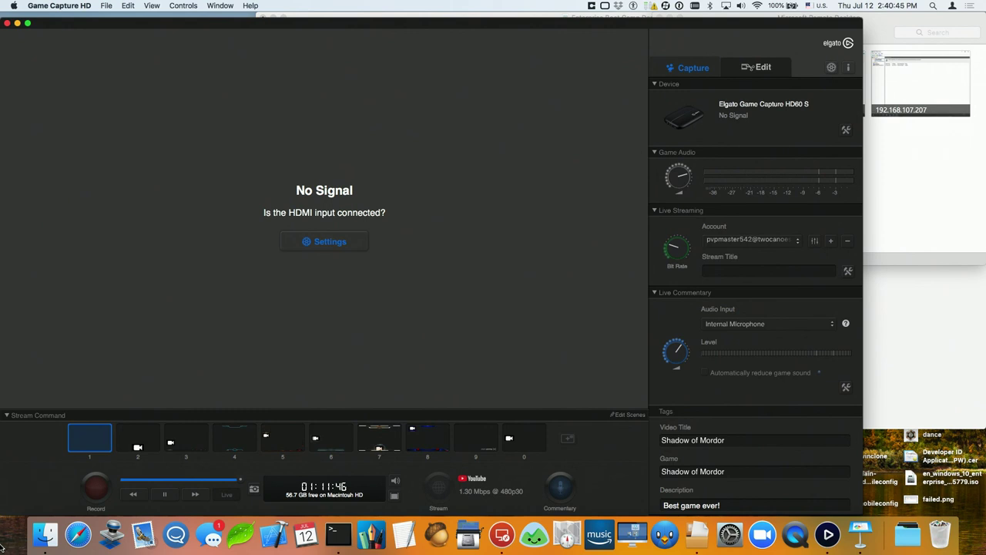
# Switch to Microsoft Remote Desktop to reach the saved desktops
pyautogui.press('super+Tab')
pyautogui.press('super+Tab')
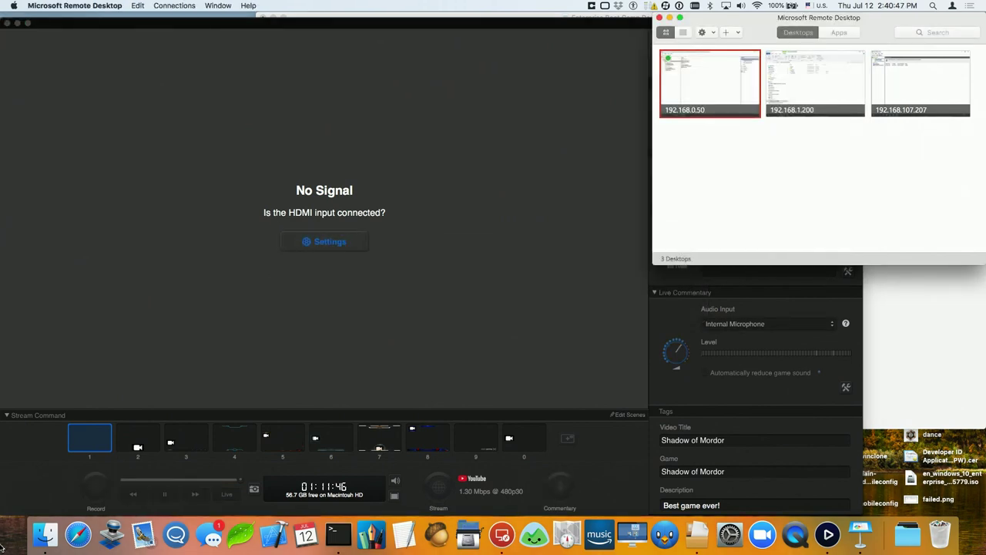